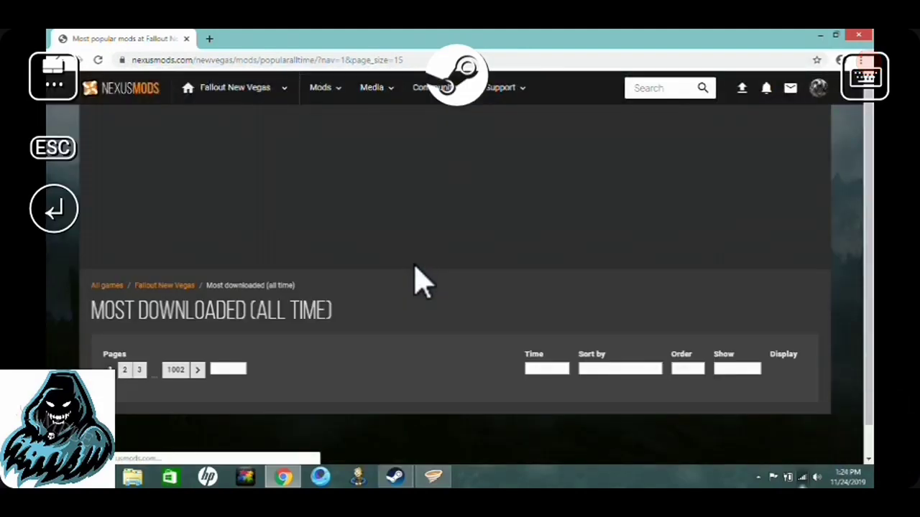
# Quick-search Nexus Mods for 'Enclave' and open the Colossus XV Enclave Armour result
pyautogui.click(651, 87)
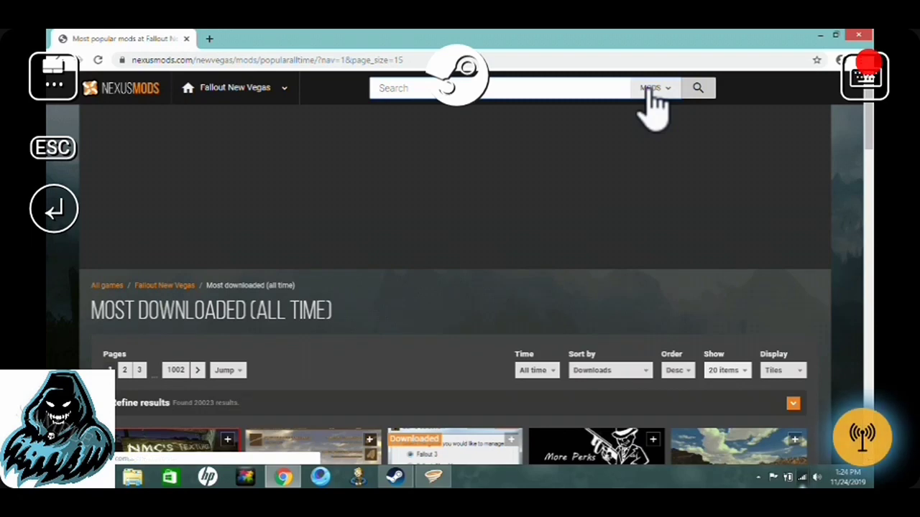
pyautogui.write('Encla')
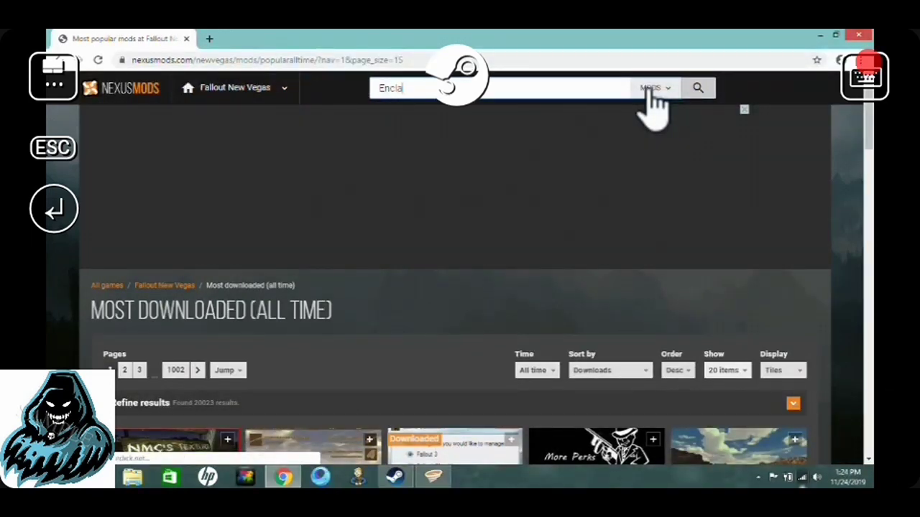
pyautogui.write('ve')
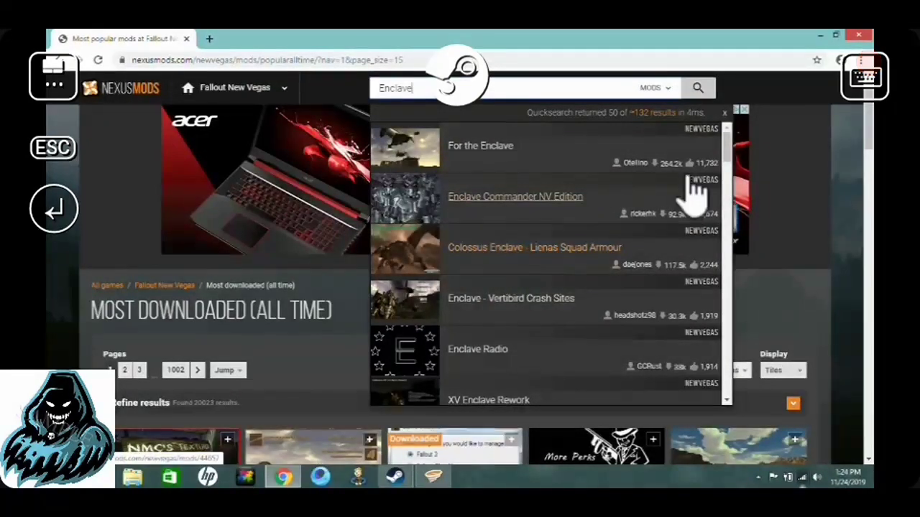
pyautogui.moveTo(733, 165); pyautogui.dragTo(732, 191)
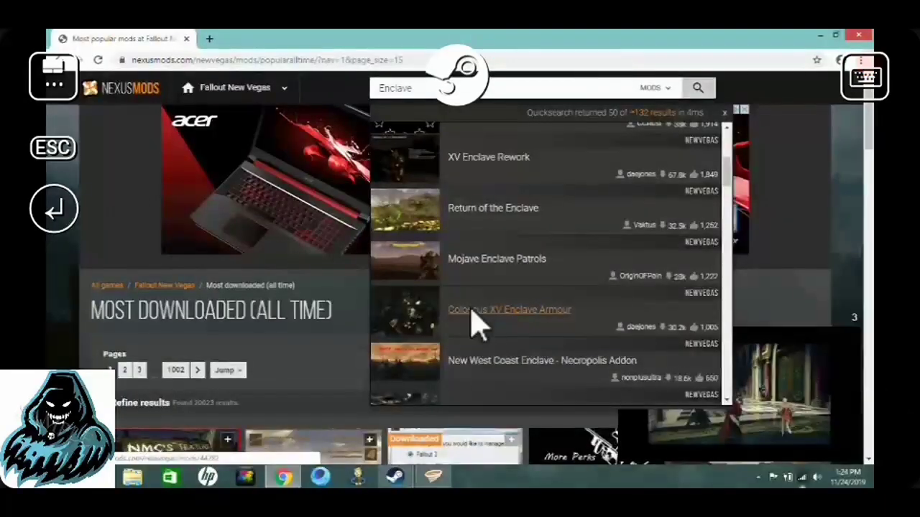
pyautogui.click(478, 327)
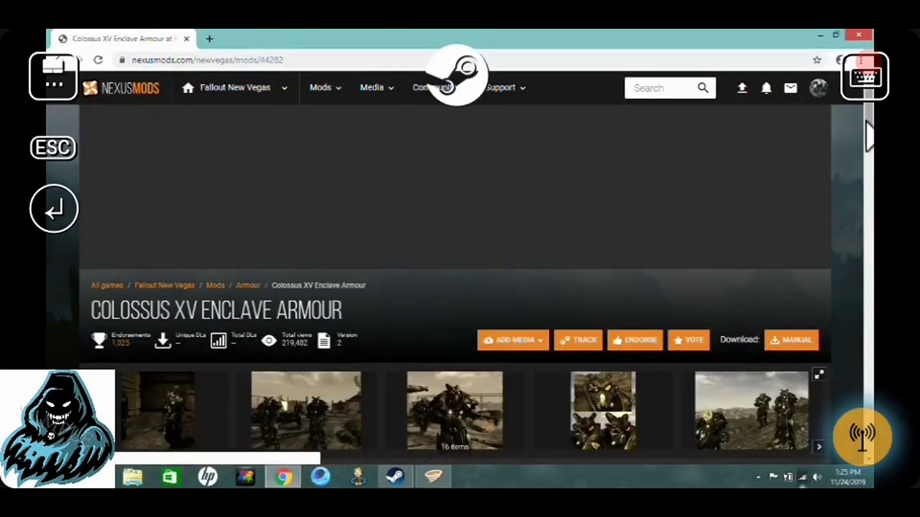
# Open the FILES tab of the Colossus XV Enclave Armour mod page
pyautogui.scroll(-2, 456, 287)
pyautogui.scroll(-2, 861, 153)
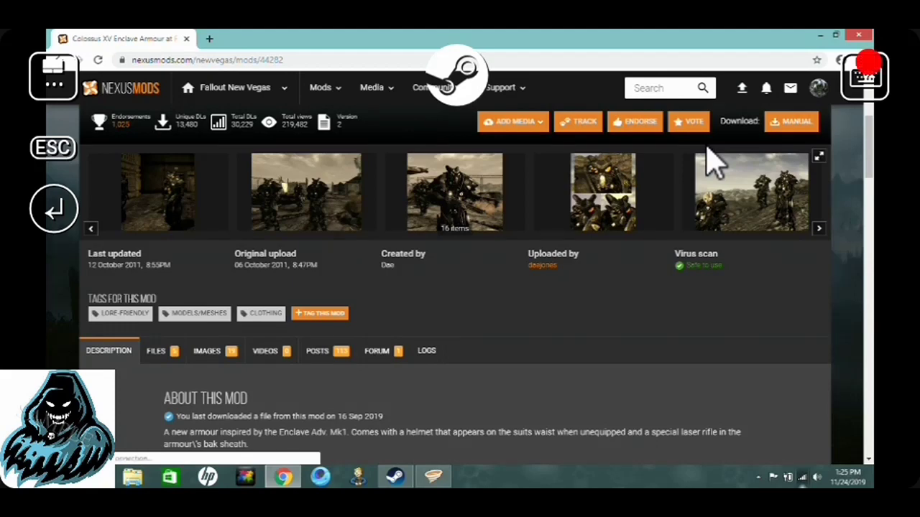
pyautogui.click(172, 353)
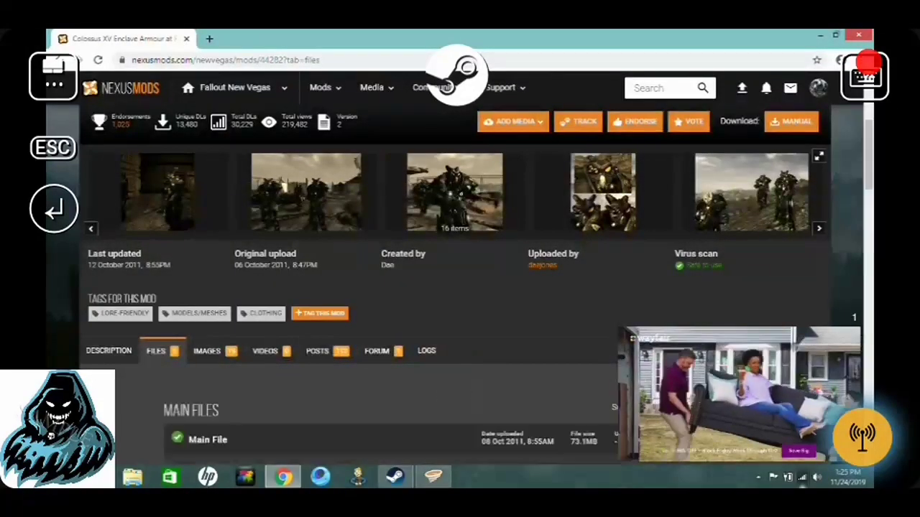
# Start a manual download of the Main File from the Main Files section
pyautogui.scroll(-2, 870, 188)
pyautogui.moveTo(869, 189); pyautogui.dragTo(870, 232)
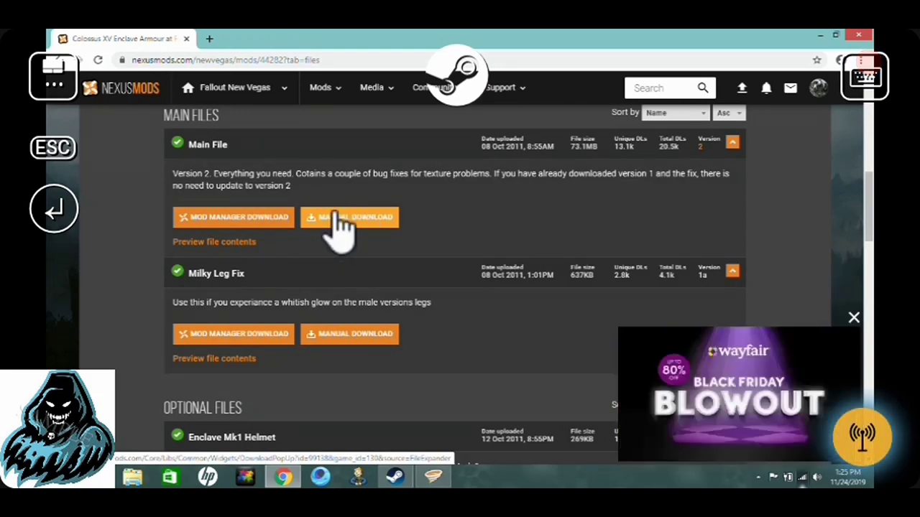
pyautogui.click(334, 212)
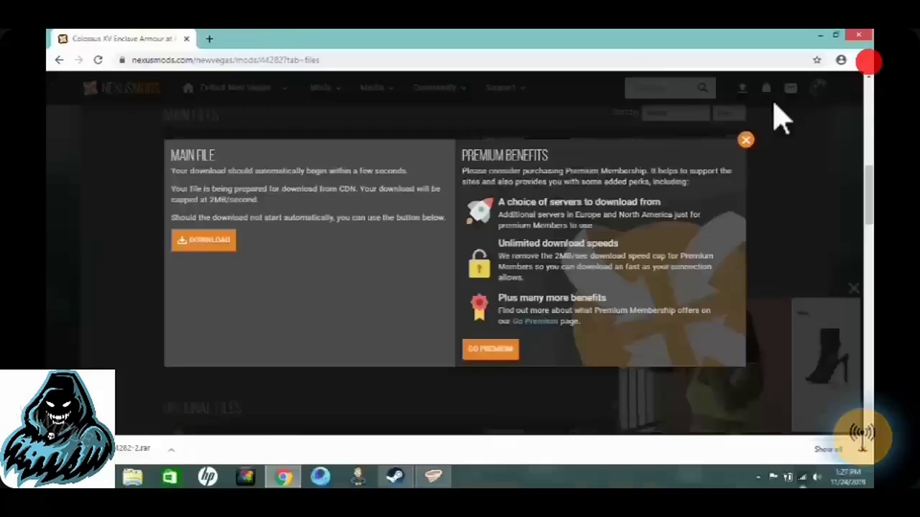
# Minimize Chrome to bring Vortex into view
pyautogui.click(820, 35)
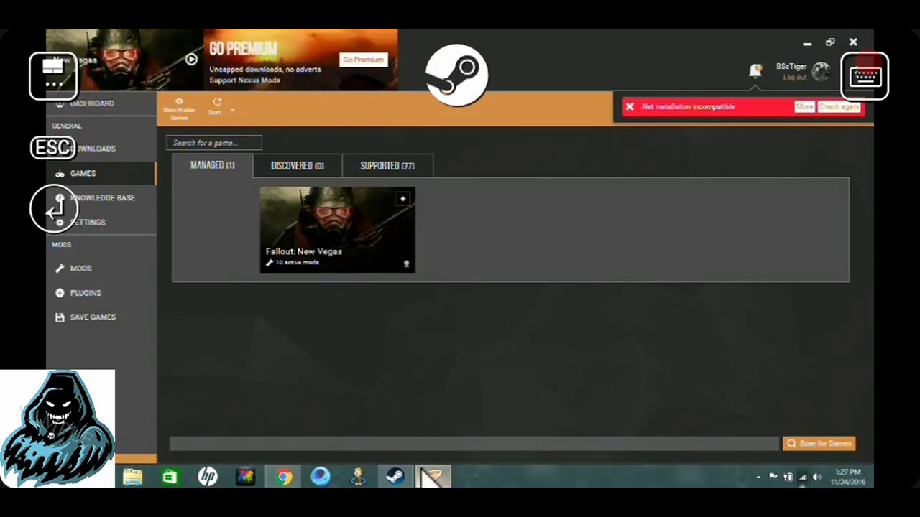
# Show the installed Fallout: New Vegas mods in Vortex and choose Install From File
pyautogui.moveTo(432, 478)
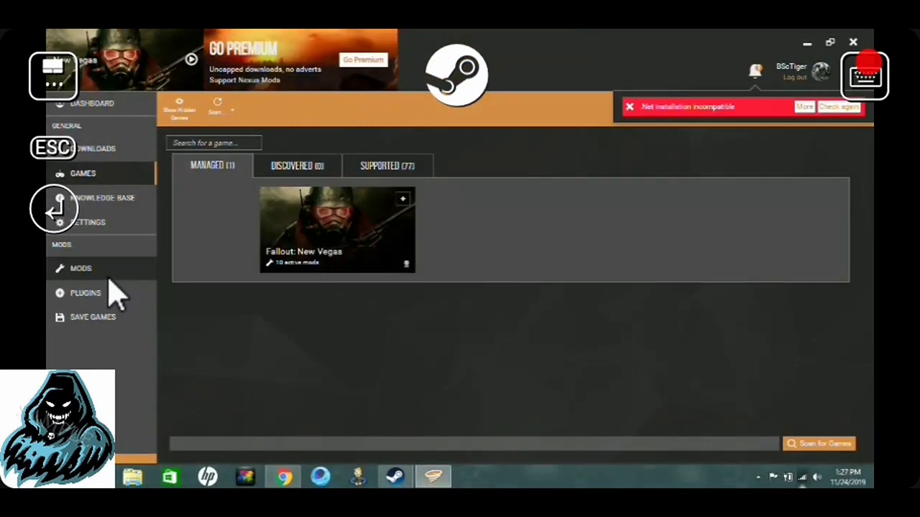
pyautogui.click(75, 271)
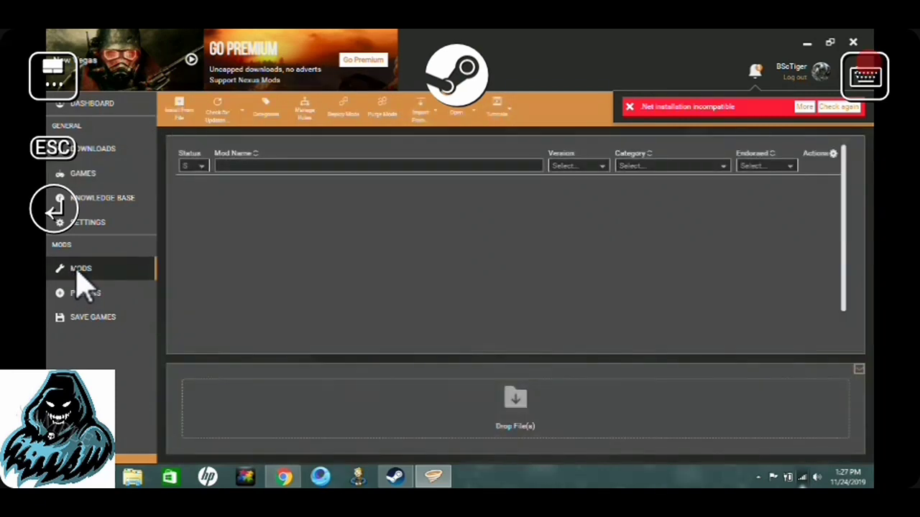
pyautogui.click(181, 121)
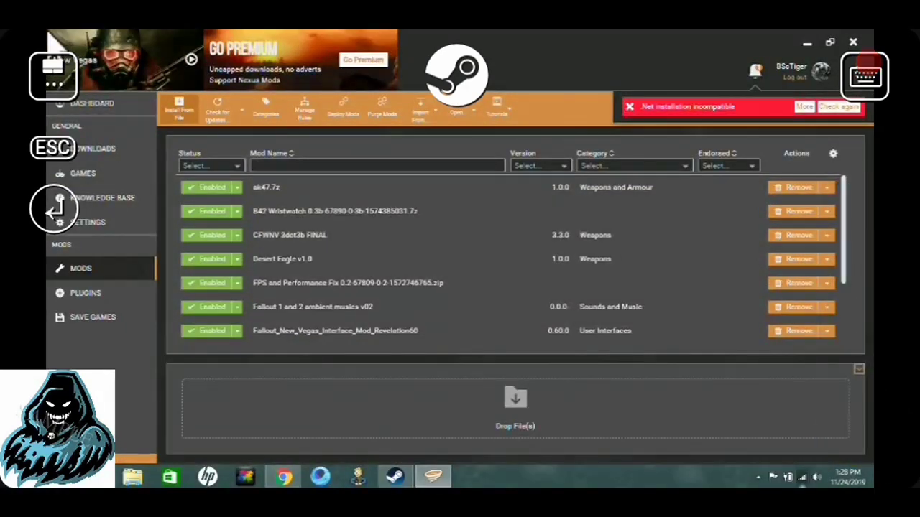
pyautogui.click(179, 114)
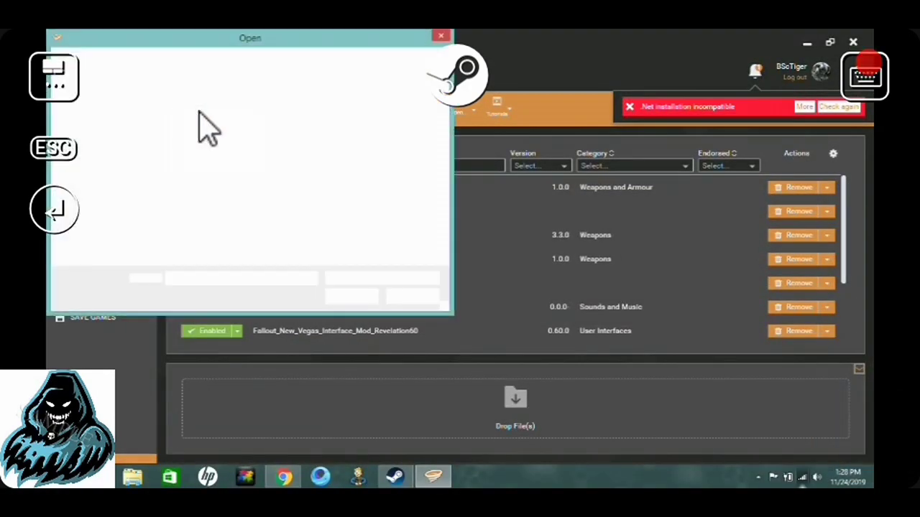
pyautogui.press('Escape')
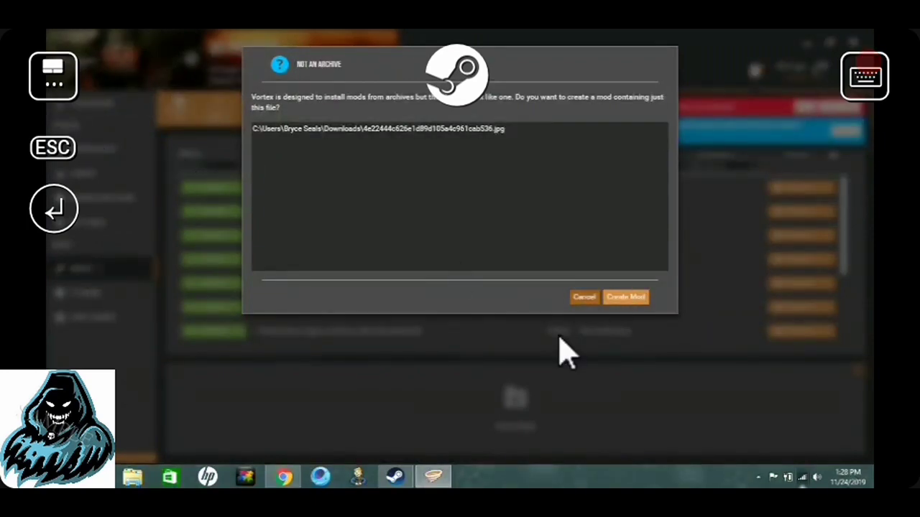
pyautogui.click(584, 297)
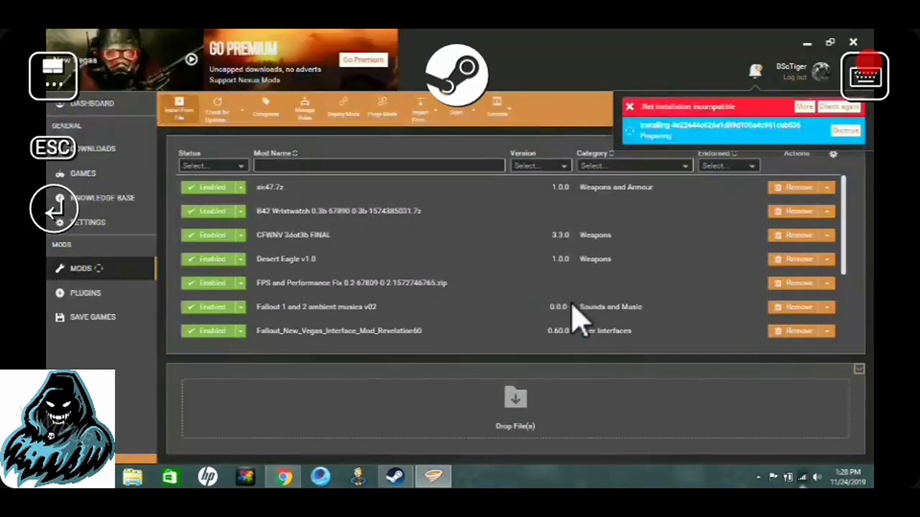
pyautogui.click(179, 116)
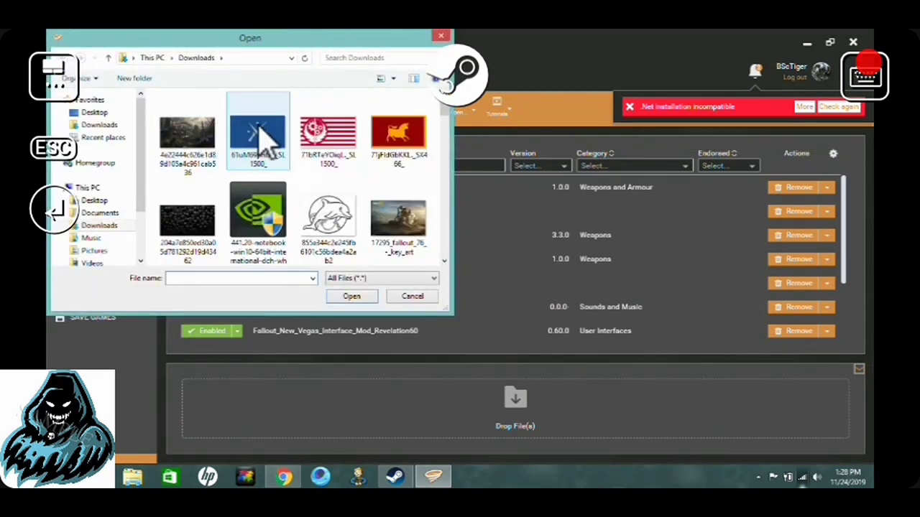
# Select the Main-42867-1-0 archive in Downloads and submit it for installation
pyautogui.moveTo(447, 123); pyautogui.dragTo(446, 155)
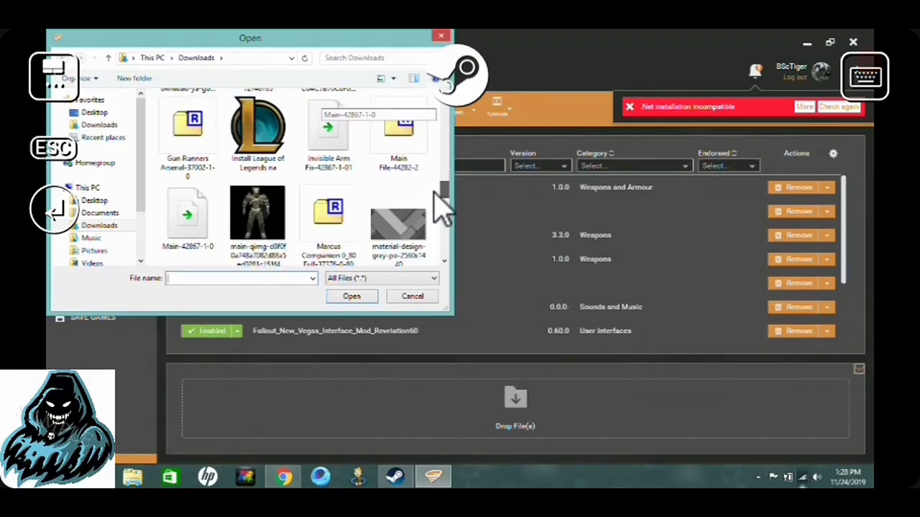
pyautogui.moveTo(436, 207); pyautogui.dragTo(447, 246)
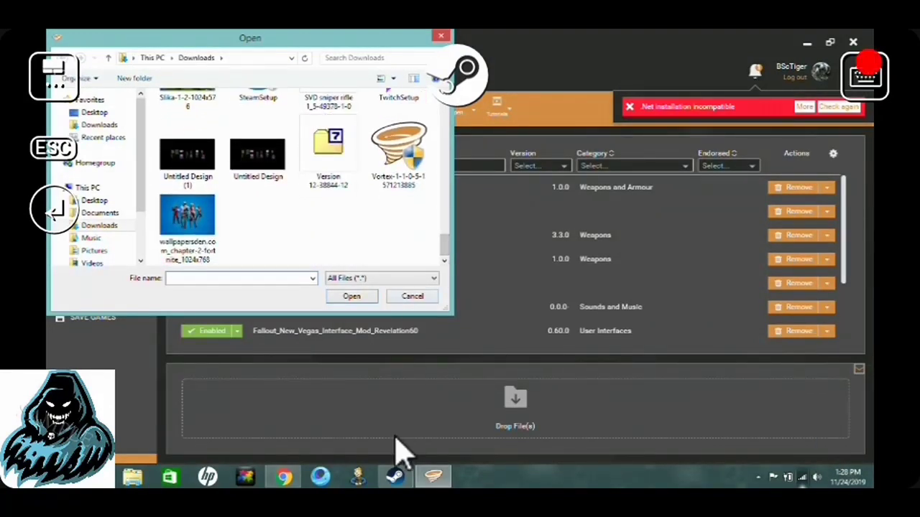
pyautogui.click(287, 480)
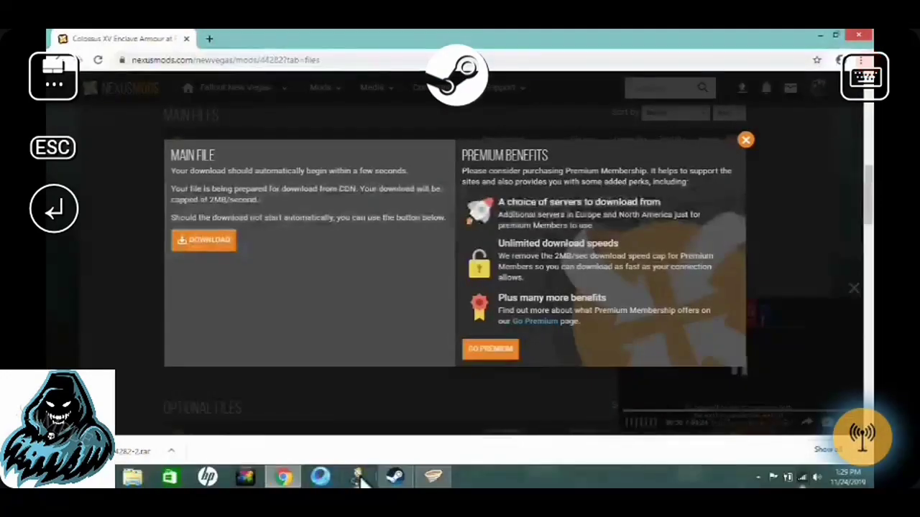
pyautogui.click(431, 477)
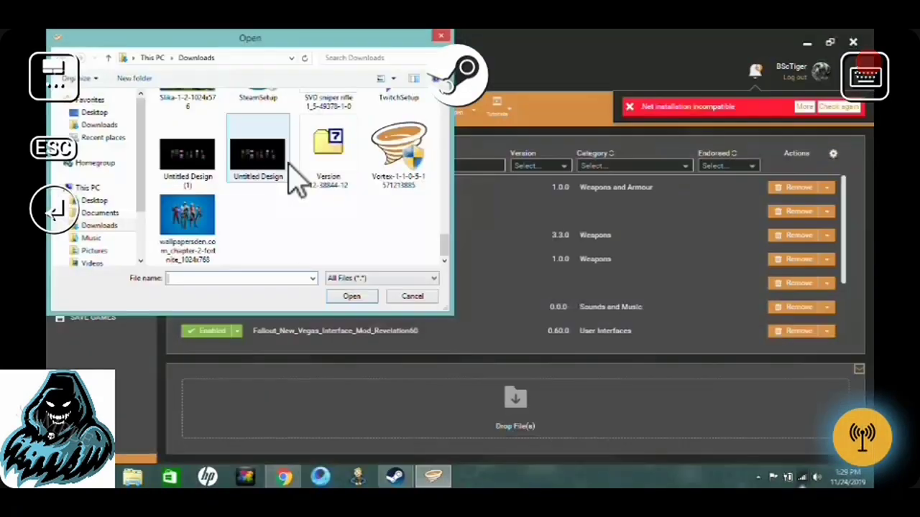
pyautogui.scroll(5, 452, 247)
pyautogui.scroll(4, 456, 216)
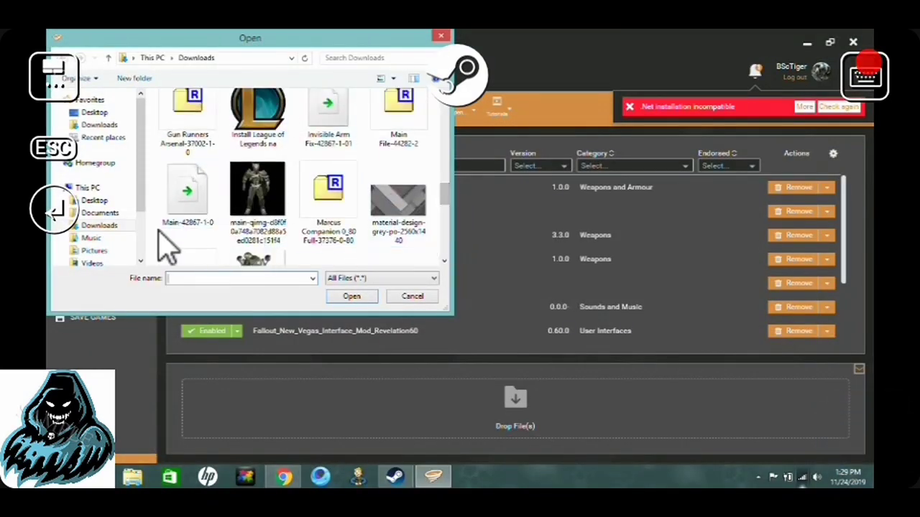
pyautogui.click(197, 231)
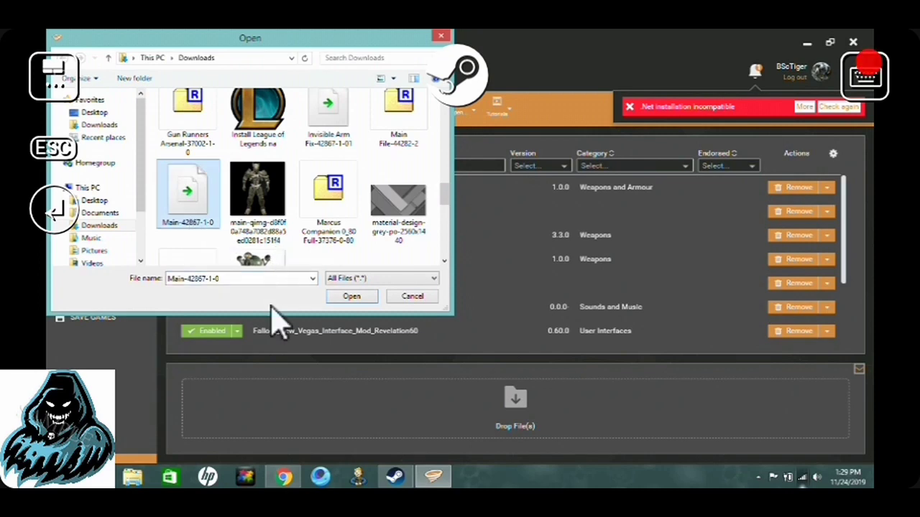
pyautogui.click(351, 296)
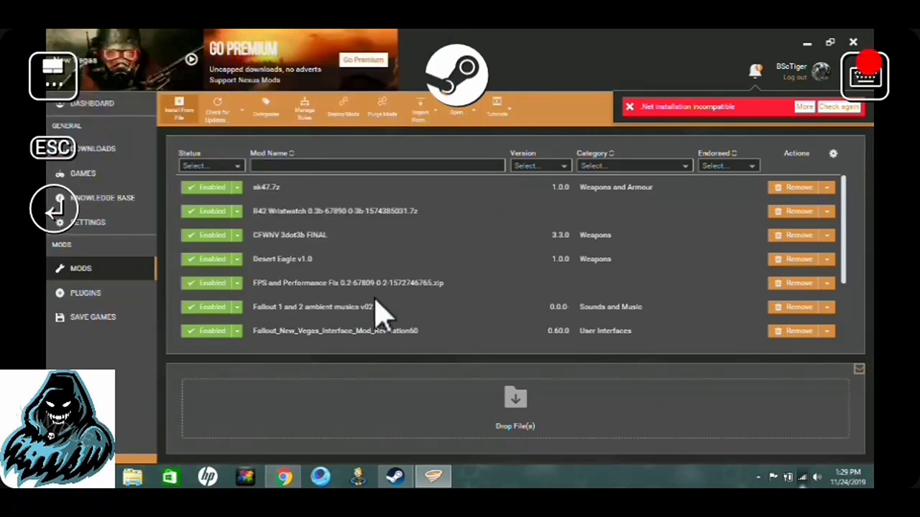
pyautogui.click(586, 260)
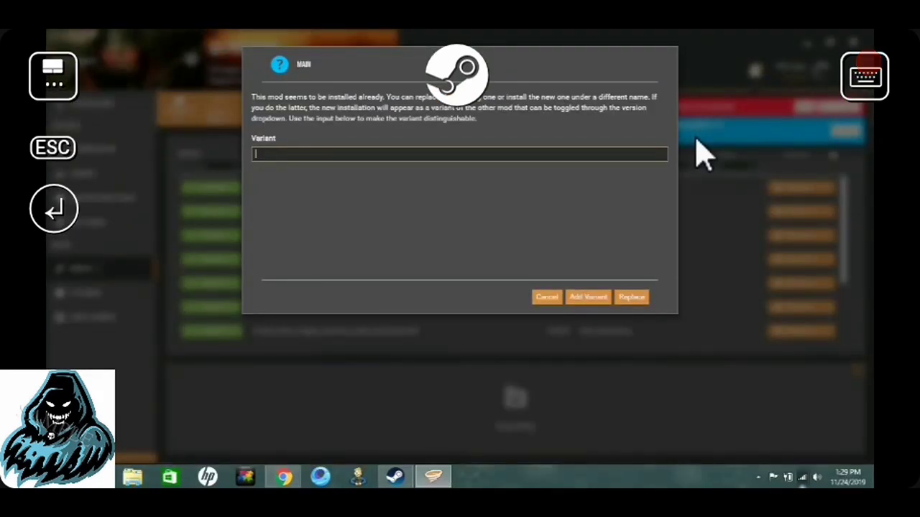
pyautogui.click(547, 298)
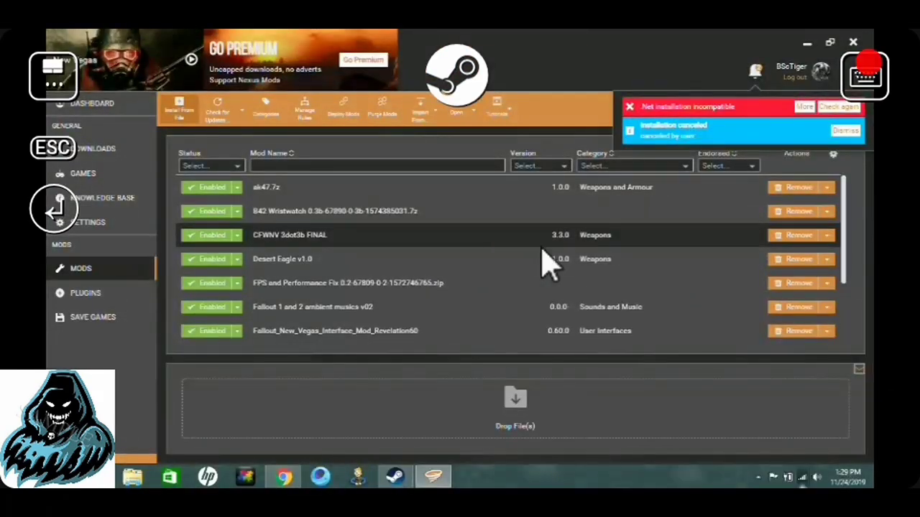
# Install from file again, choosing Main-42867-1-0 from the Downloads folder
pyautogui.click(180, 110)
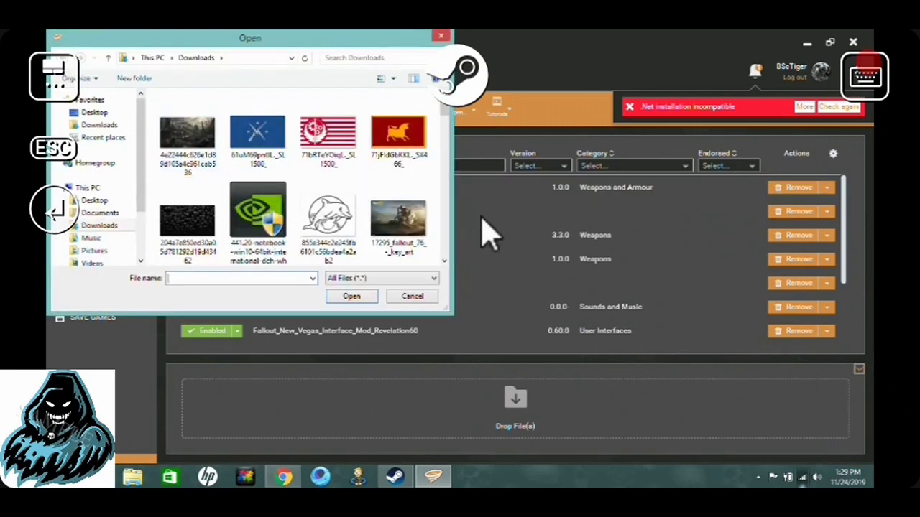
pyautogui.moveTo(444, 114); pyautogui.dragTo(440, 180)
pyautogui.scroll(-1, 440, 179)
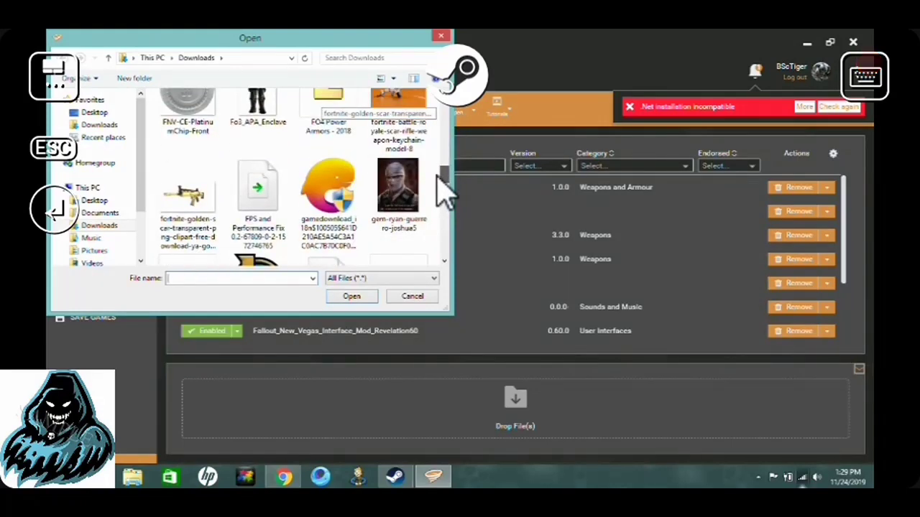
pyautogui.scroll(-1, 438, 183)
pyautogui.scroll(-1, 438, 193)
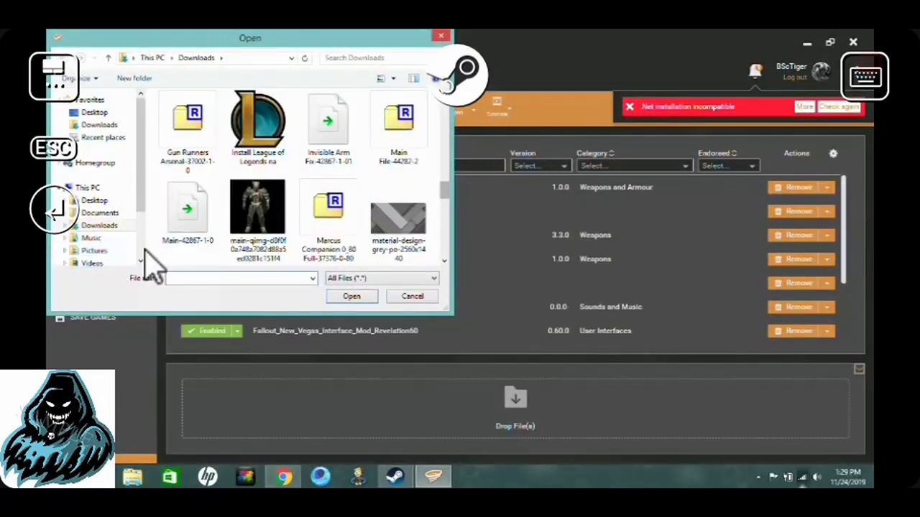
pyautogui.click(188, 229)
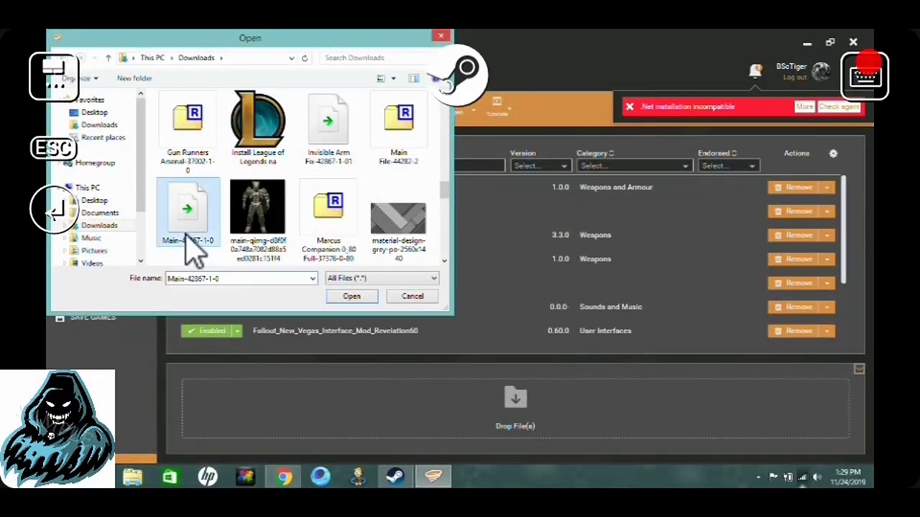
pyautogui.click(352, 297)
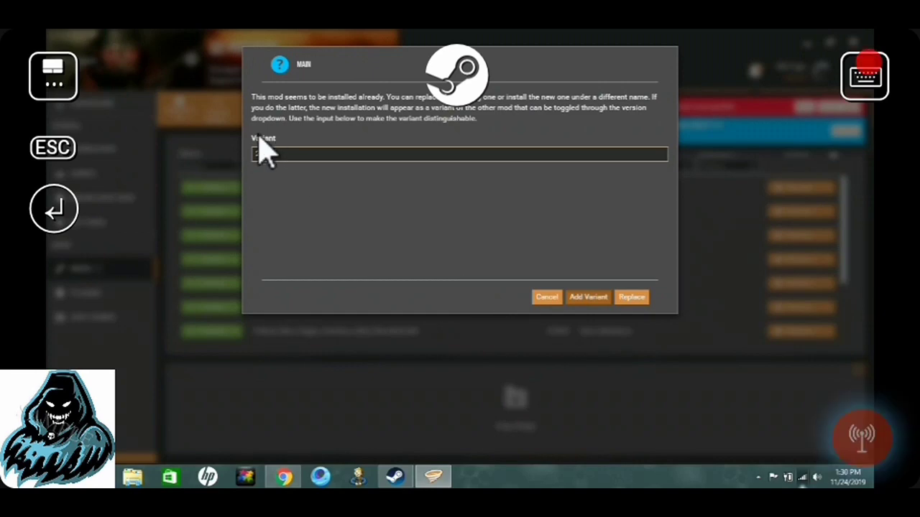
# Confirm installing the Main-42867-1-0 archive, then enable the newly installed Main mod
pyautogui.click(569, 298)
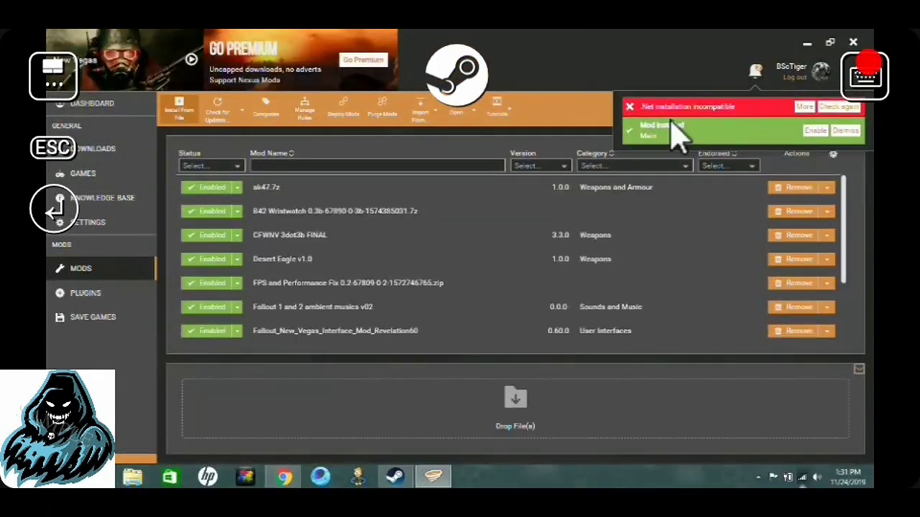
pyautogui.click(815, 132)
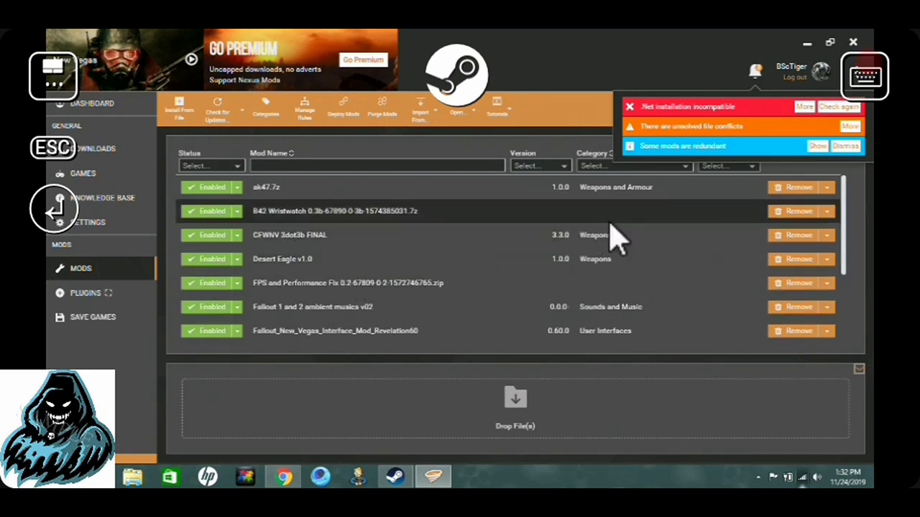
pyautogui.click(778, 237)
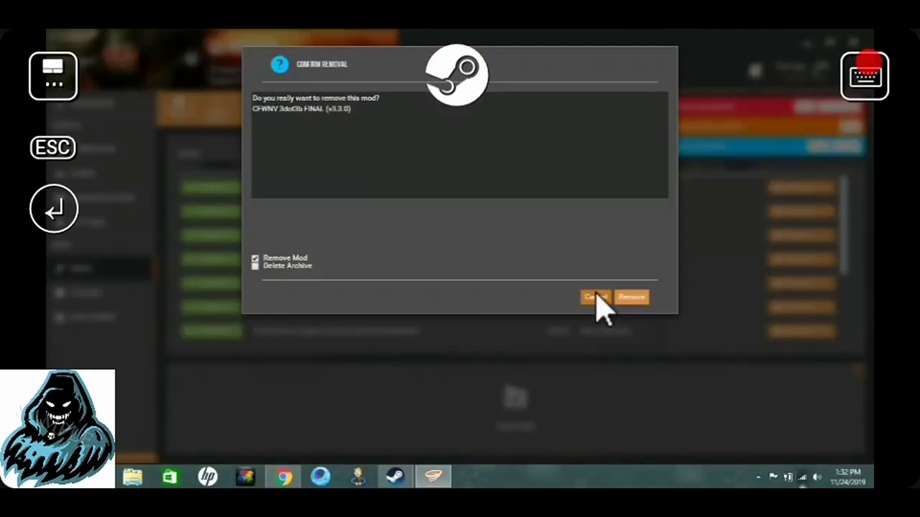
pyautogui.click(595, 298)
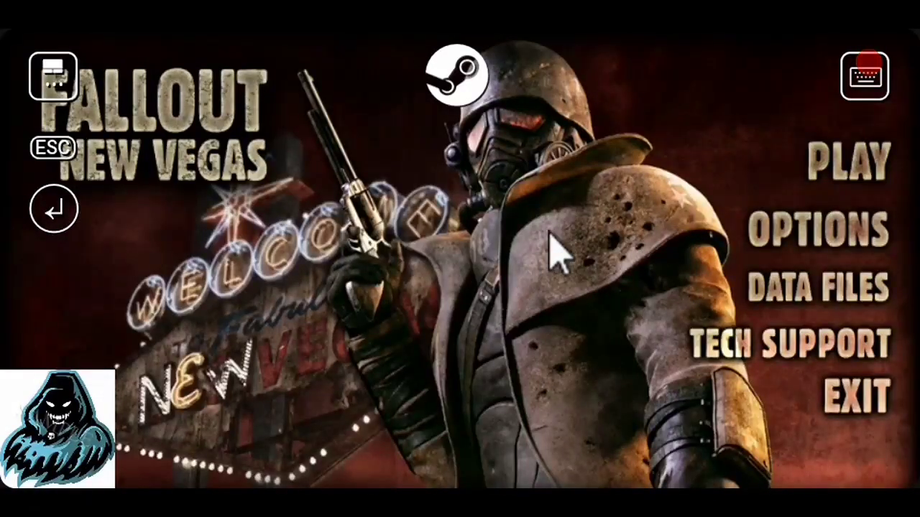
# Open the launcher's Data Files list and untick then re-tick CFWNV.esm
pyautogui.click(778, 291)
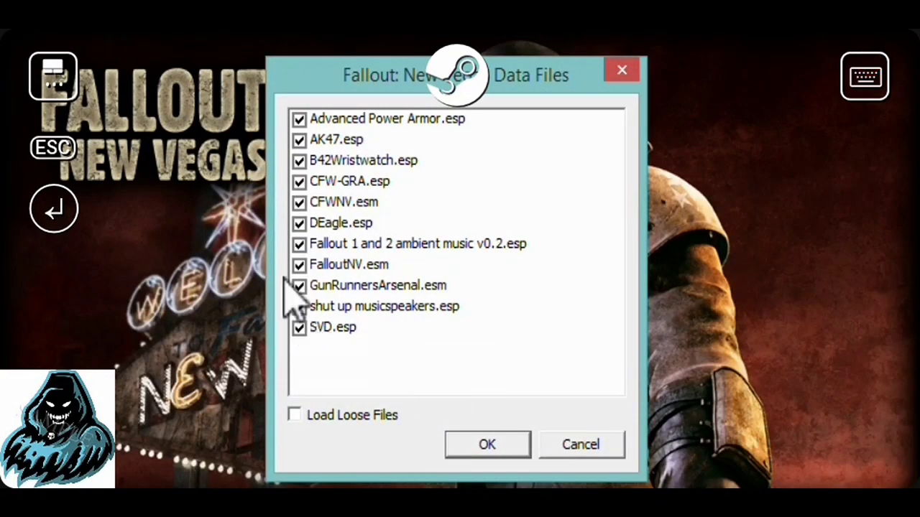
pyautogui.click(299, 202)
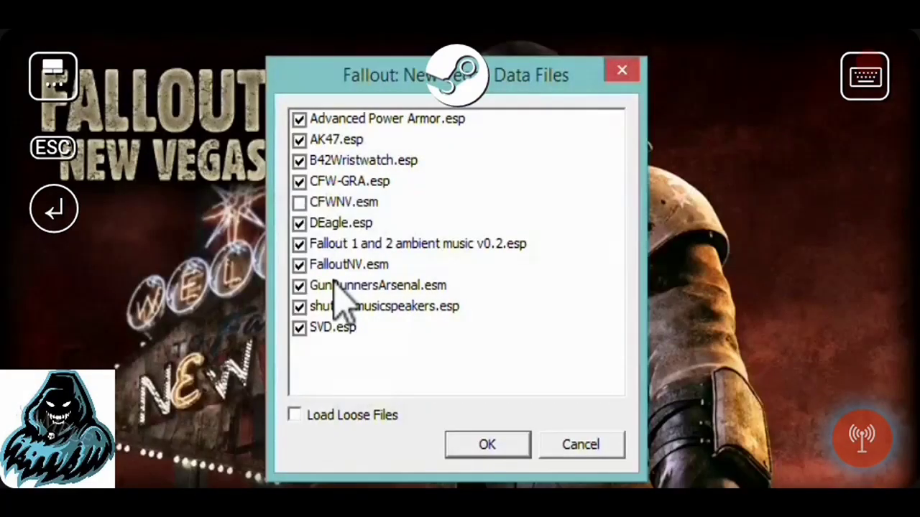
pyautogui.click(300, 203)
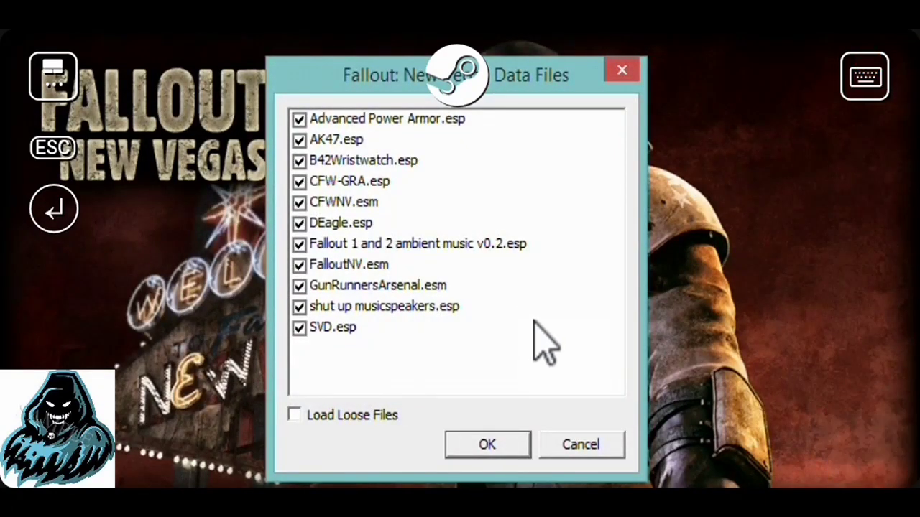